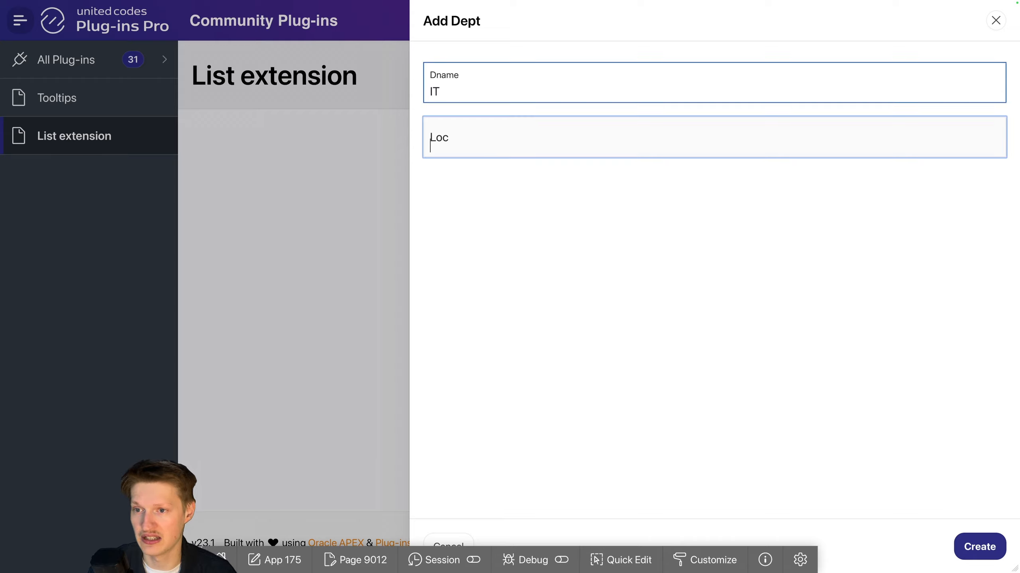
Step: Set the new IT department's location to New York, create it, and view the options of the DEPT select list
{"action": "type", "text": "New York"}
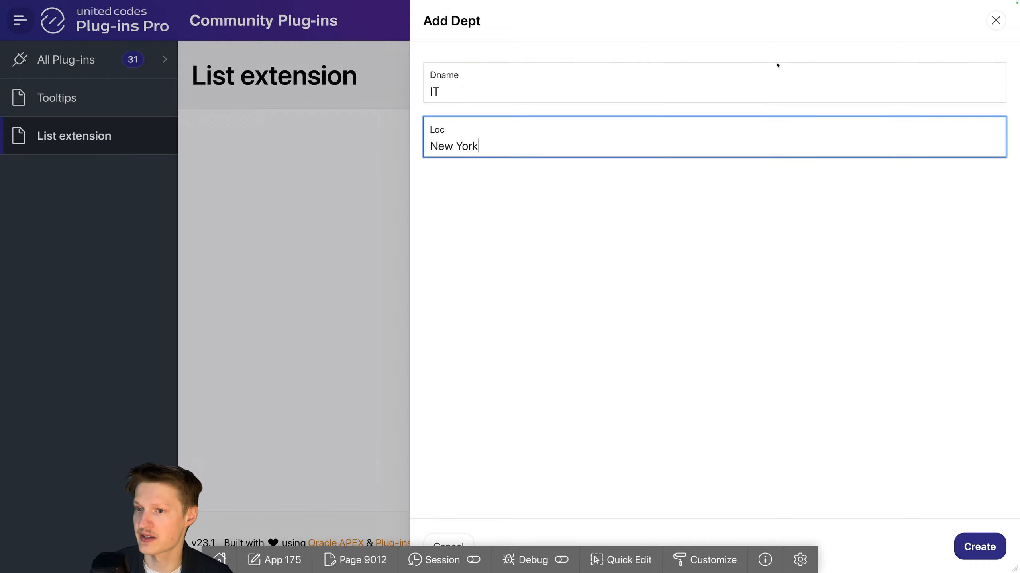
{"action": "left_click", "coordinate": [979, 546]}
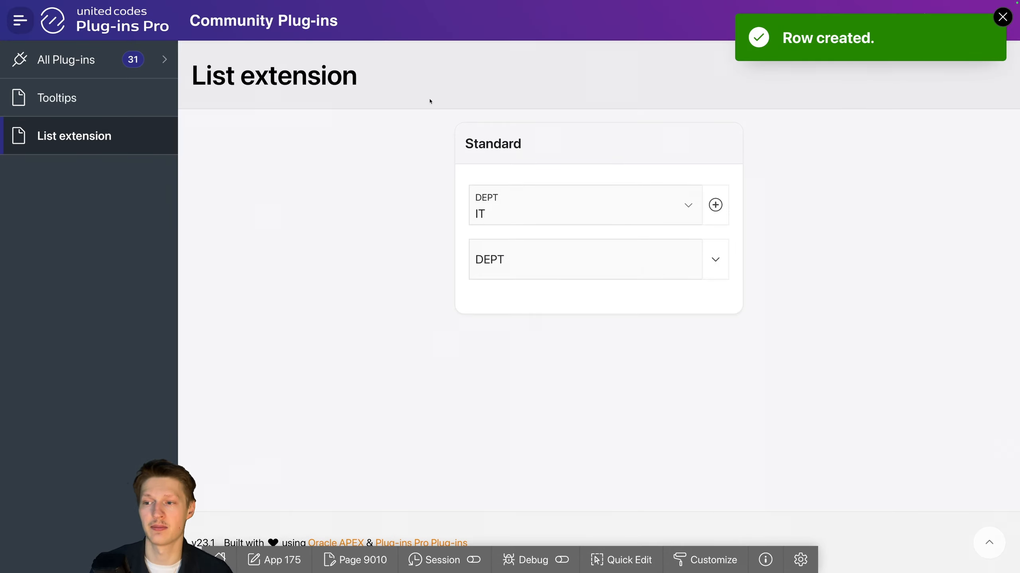
{"action": "left_click", "coordinate": [532, 195]}
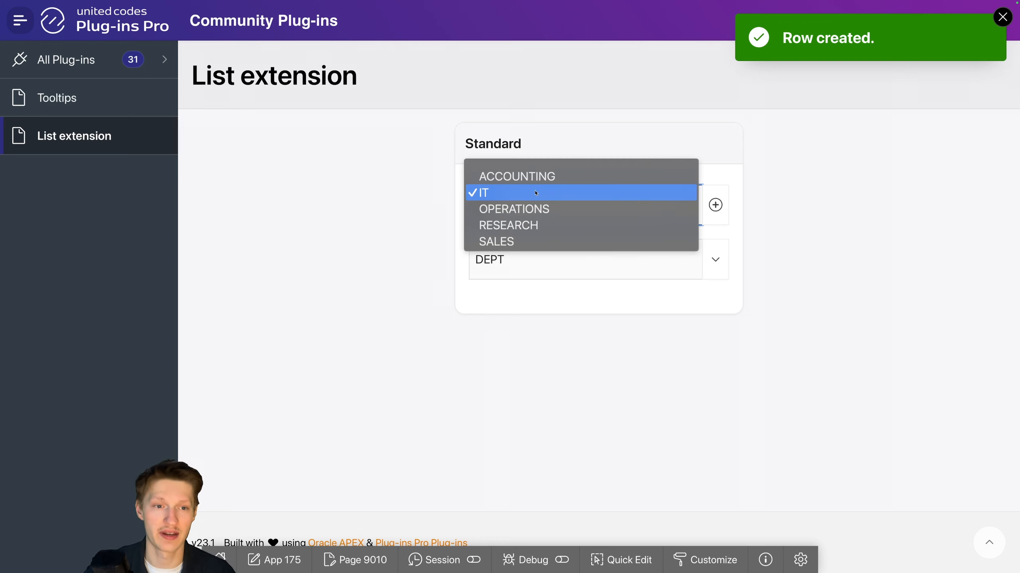
{"action": "left_click", "coordinate": [369, 102]}
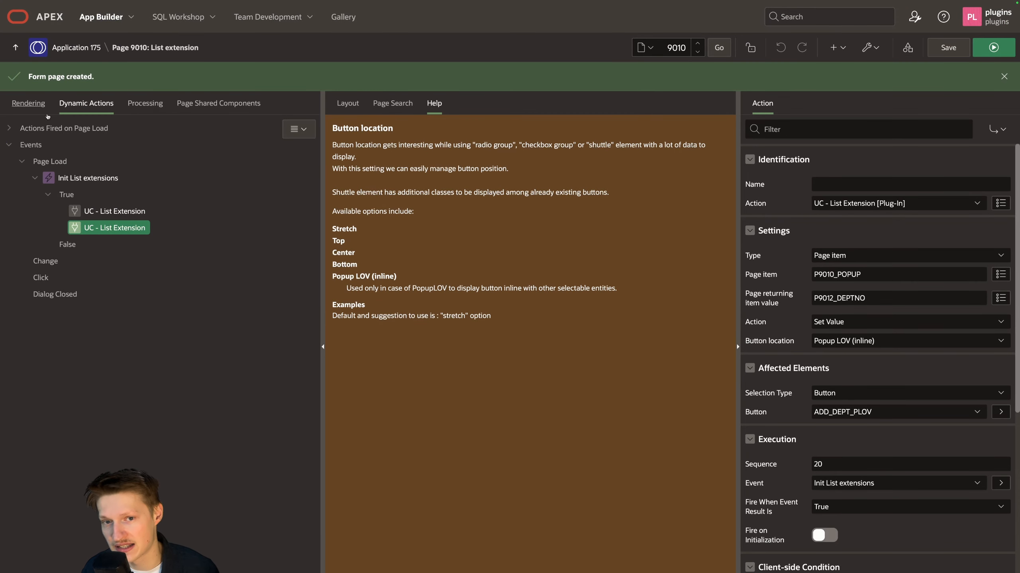
Step: Switch to the APEX Page Designer and examine the P9010_SL select list's properties, including its list of values
{"action": "left_click", "coordinate": [29, 103]}
{"action": "left_click", "coordinate": [98, 261]}
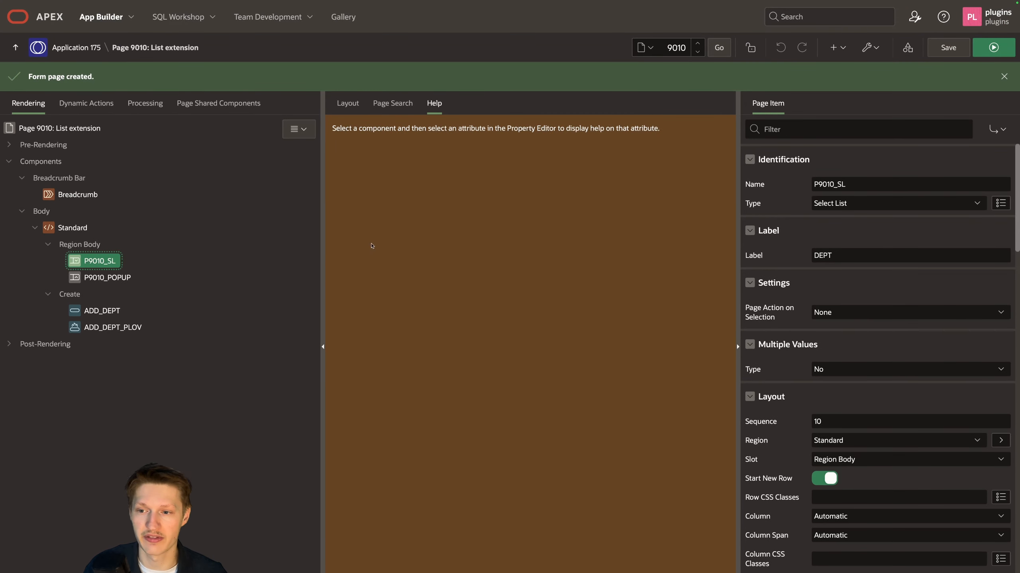
{"action": "left_click", "coordinate": [348, 103]}
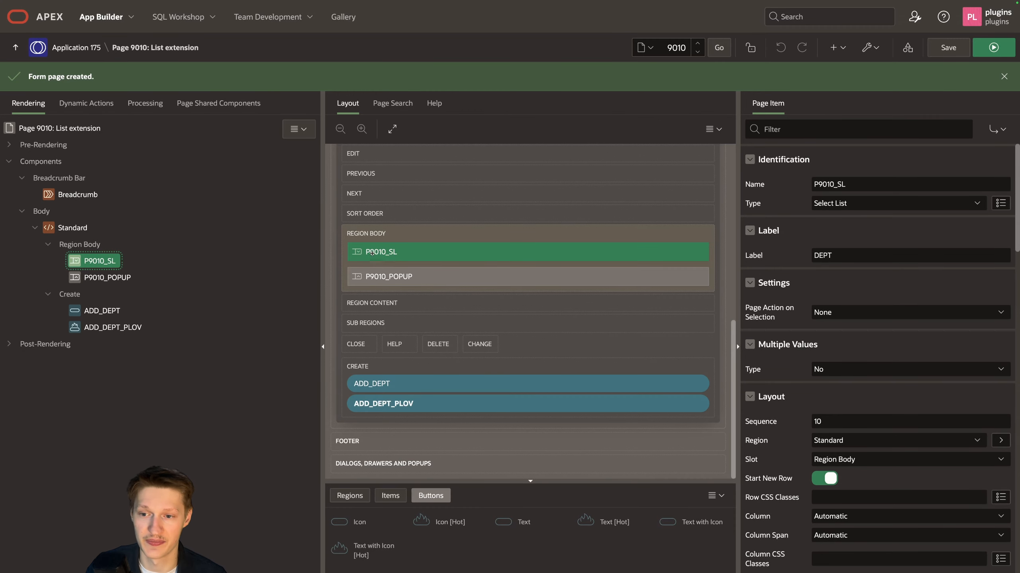
{"action": "scroll", "coordinate": [833, 293], "scroll_direction": "down", "scroll_amount": 8}
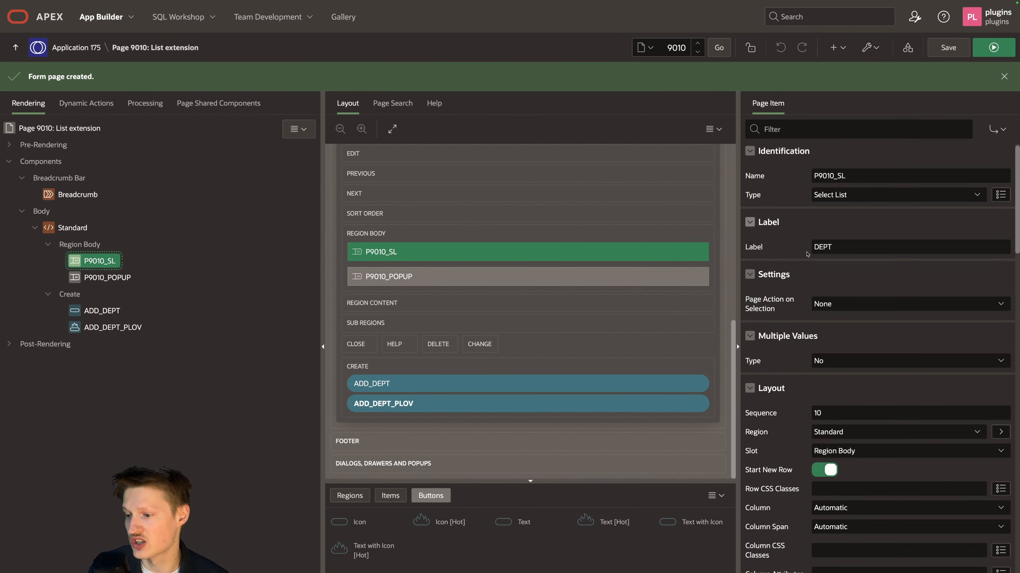
{"action": "scroll", "coordinate": [833, 293], "scroll_direction": "down", "scroll_amount": 6}
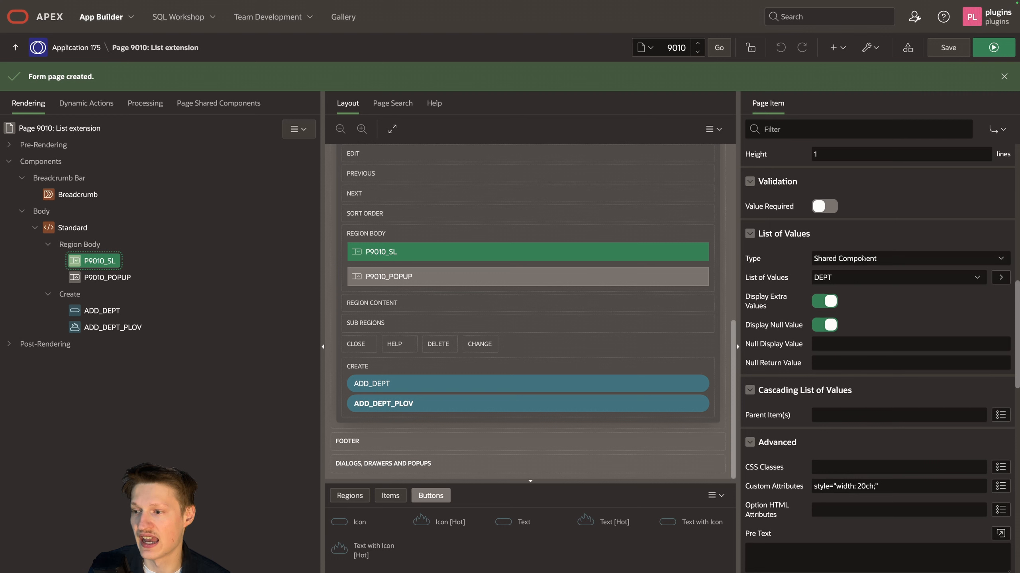
Step: Examine the ADD_DEPT button's behavior and its link target settings, closing them without changes
{"action": "left_click", "coordinate": [96, 311]}
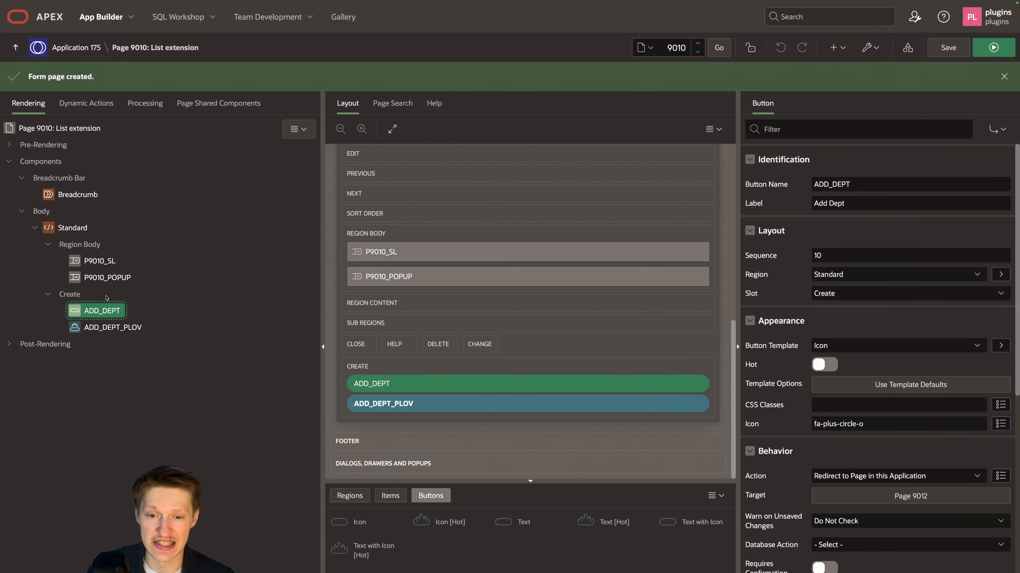
{"action": "scroll", "coordinate": [956, 259], "scroll_direction": "down", "scroll_amount": 4}
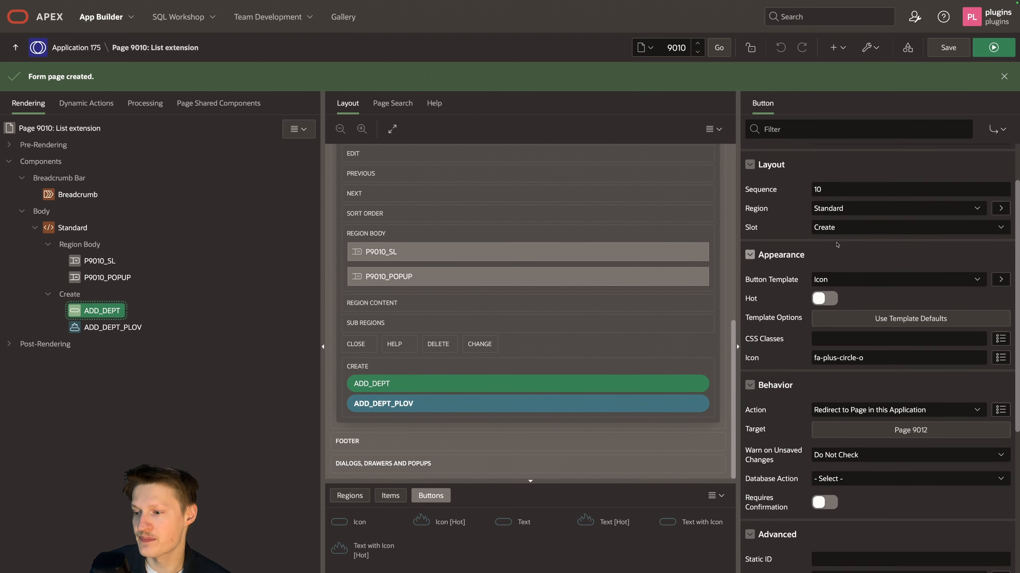
{"action": "scroll", "coordinate": [890, 275], "scroll_direction": "down", "scroll_amount": 2}
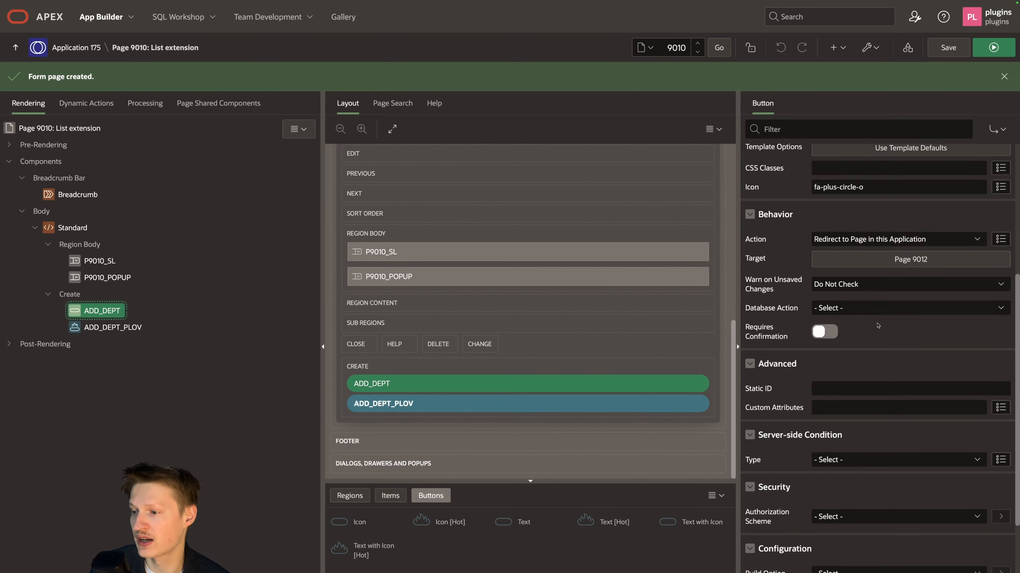
{"action": "left_click", "coordinate": [899, 259]}
{"action": "key", "text": "Tab"}
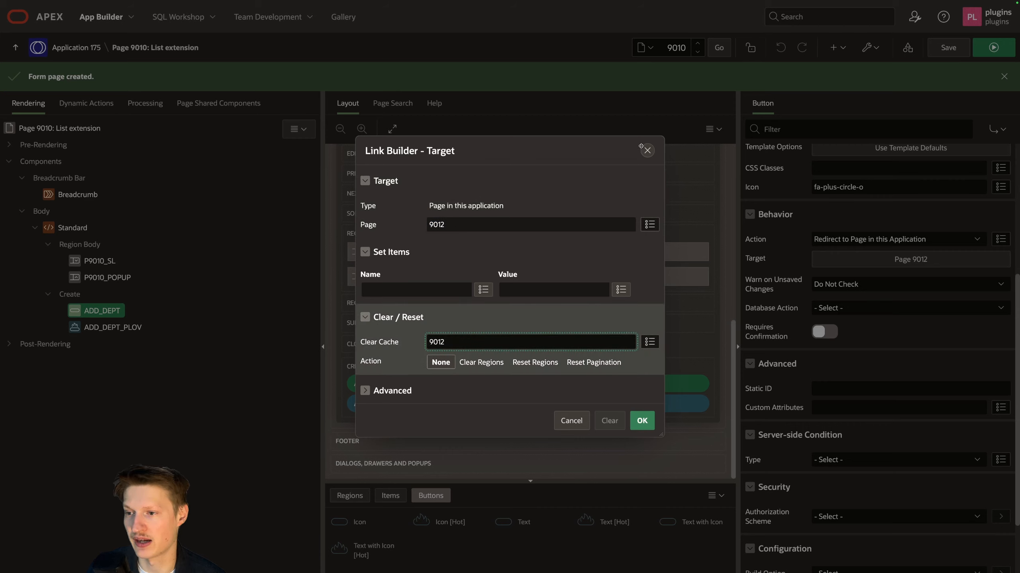
{"action": "left_click", "coordinate": [647, 150]}
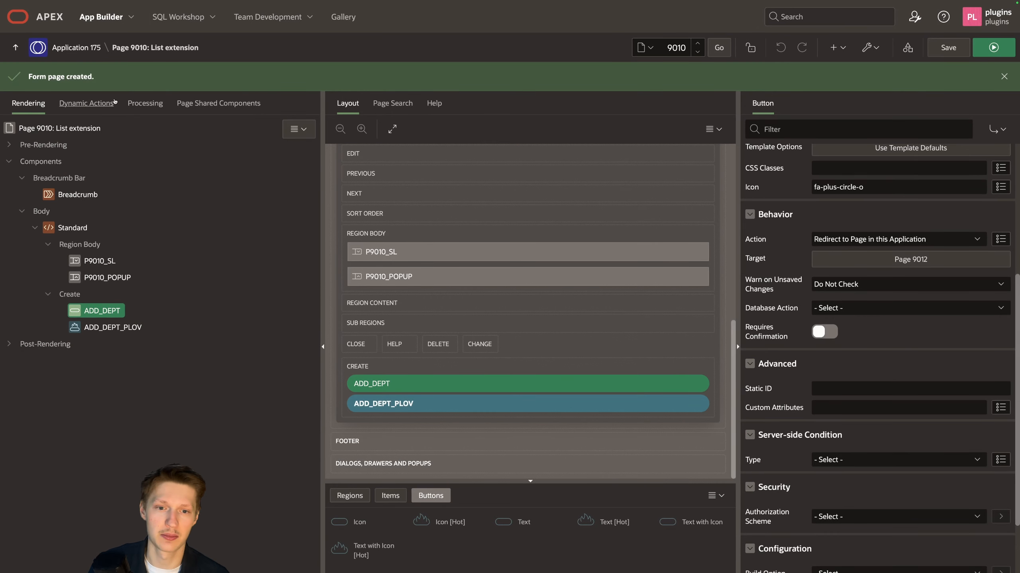
Step: Examine the type, page item and returning item settings of the first UC - List Extension dynamic action
{"action": "left_click", "coordinate": [87, 102]}
{"action": "left_click", "coordinate": [116, 211]}
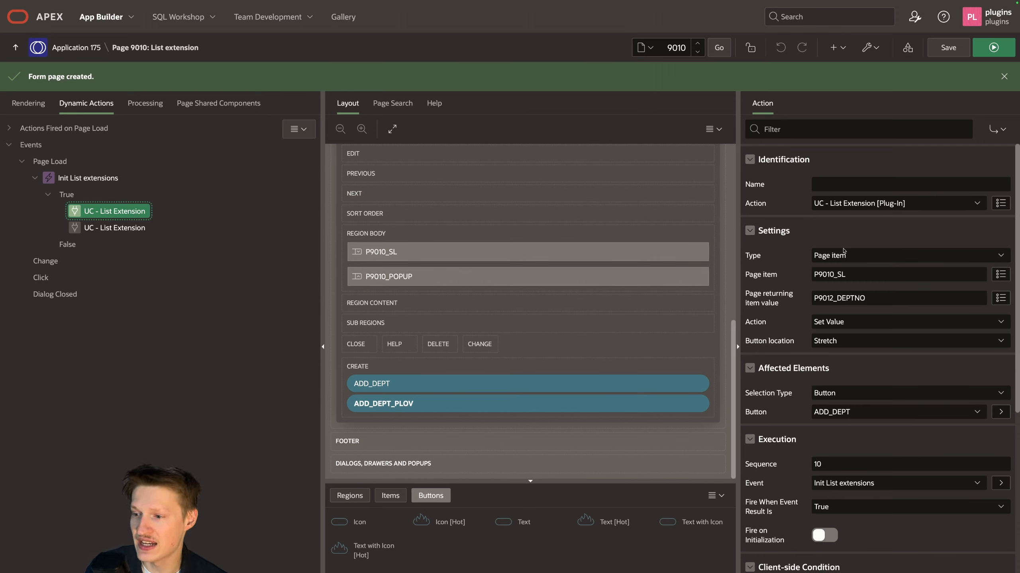
{"action": "left_click", "coordinate": [860, 257]}
{"action": "left_click", "coordinate": [785, 250]}
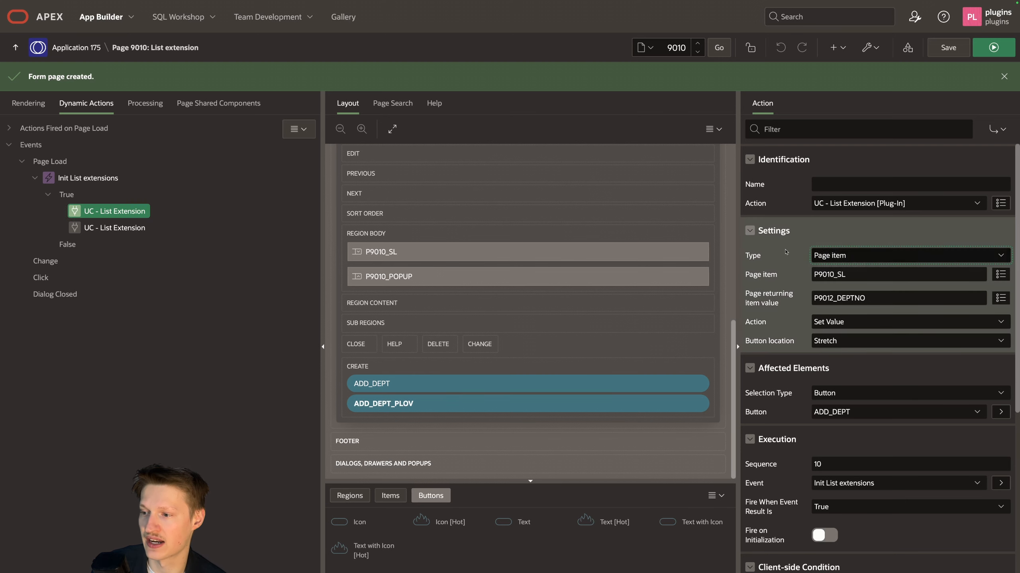
{"action": "left_click", "coordinate": [875, 253]}
{"action": "left_click", "coordinate": [790, 254]}
{"action": "left_click_drag", "start_coordinate": [885, 272], "coordinate": [800, 272]}
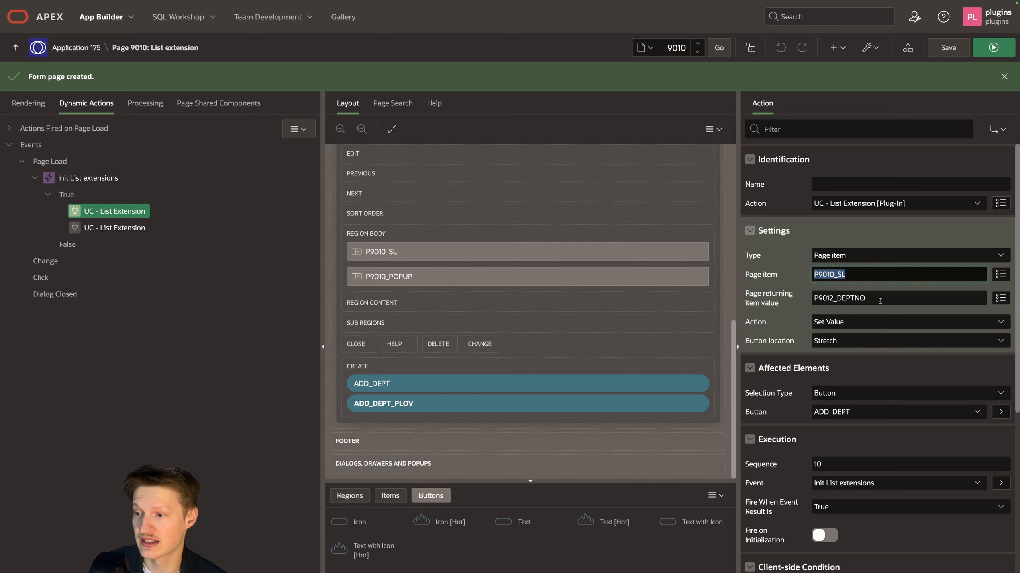
{"action": "left_click_drag", "start_coordinate": [880, 301], "coordinate": [799, 299]}
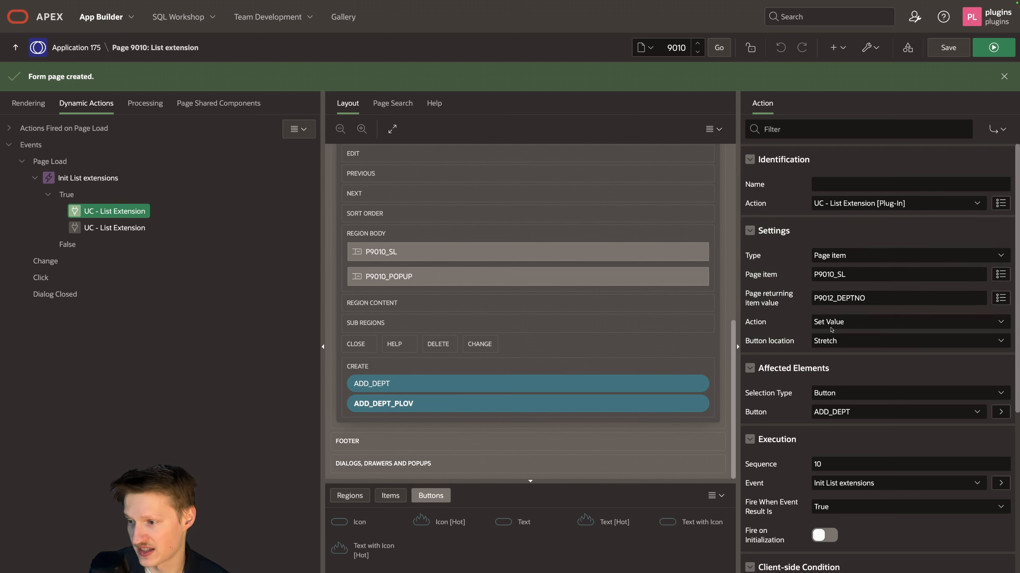
Step: Review the Set Value action and the available button location options, keeping Stretch
{"action": "left_click", "coordinate": [791, 321]}
{"action": "left_click", "coordinate": [791, 321]}
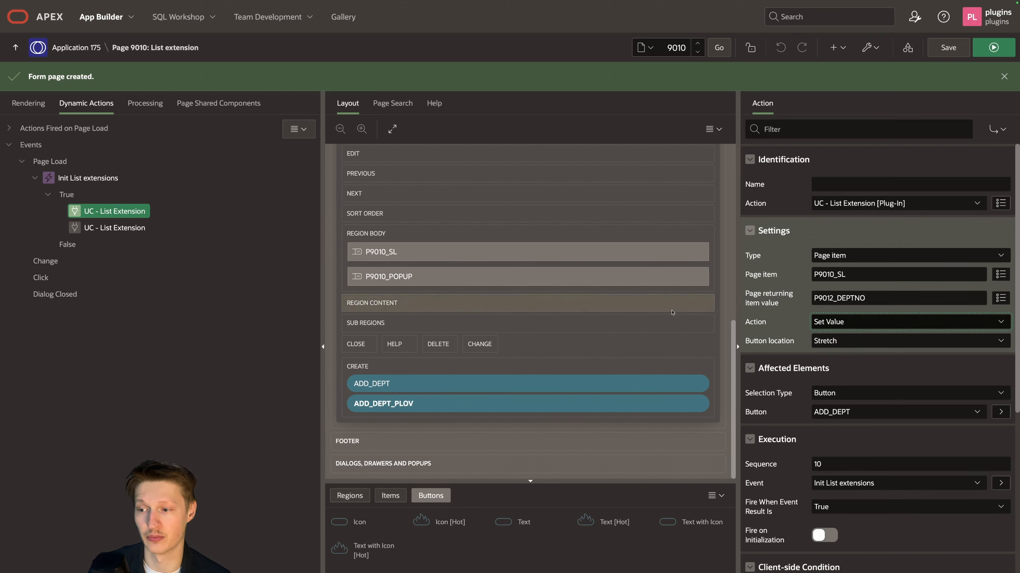
{"action": "left_click", "coordinate": [842, 342]}
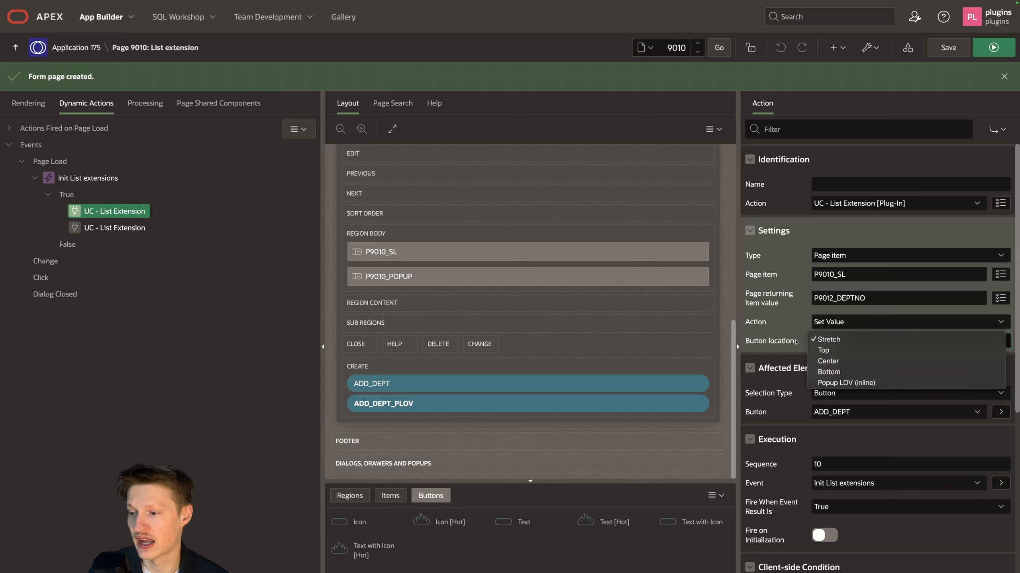
{"action": "left_click", "coordinate": [790, 355]}
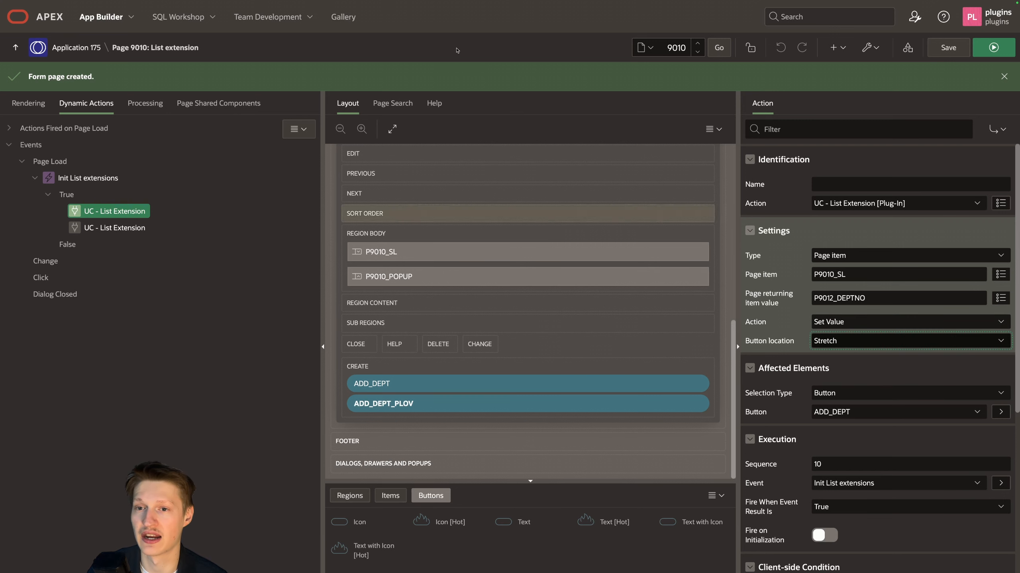
Step: Disable the first UC - List Extension action with the server-side condition Never, save, and run the page to test it
{"action": "mouse_move", "coordinate": [478, 1]}
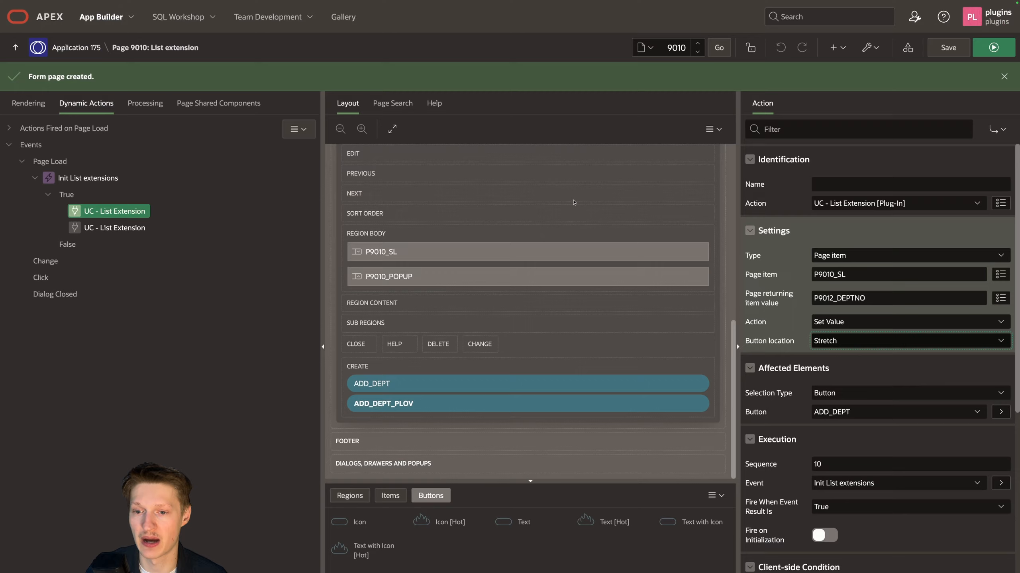
{"action": "right_click", "coordinate": [117, 211]}
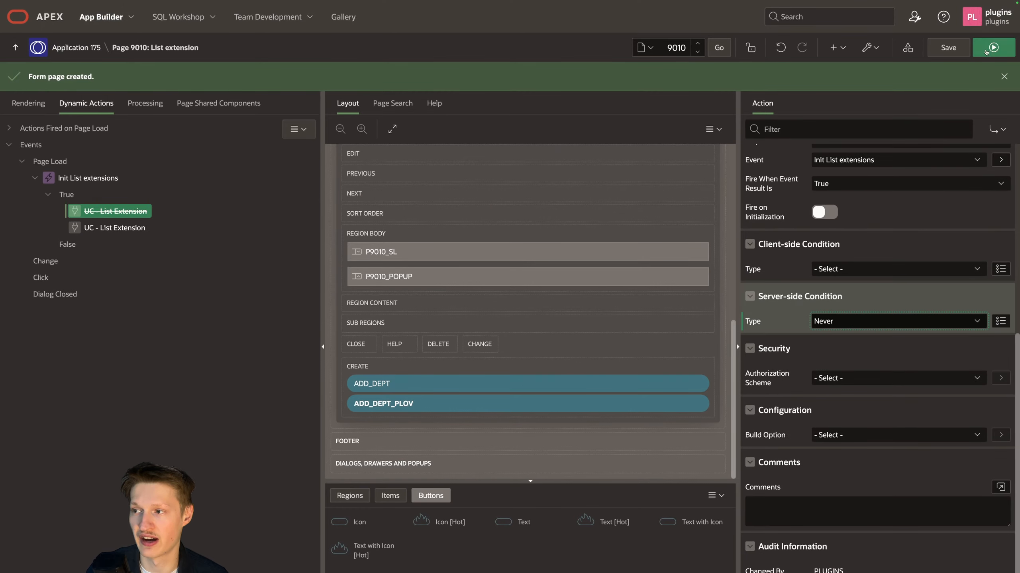
{"action": "left_click", "coordinate": [985, 51]}
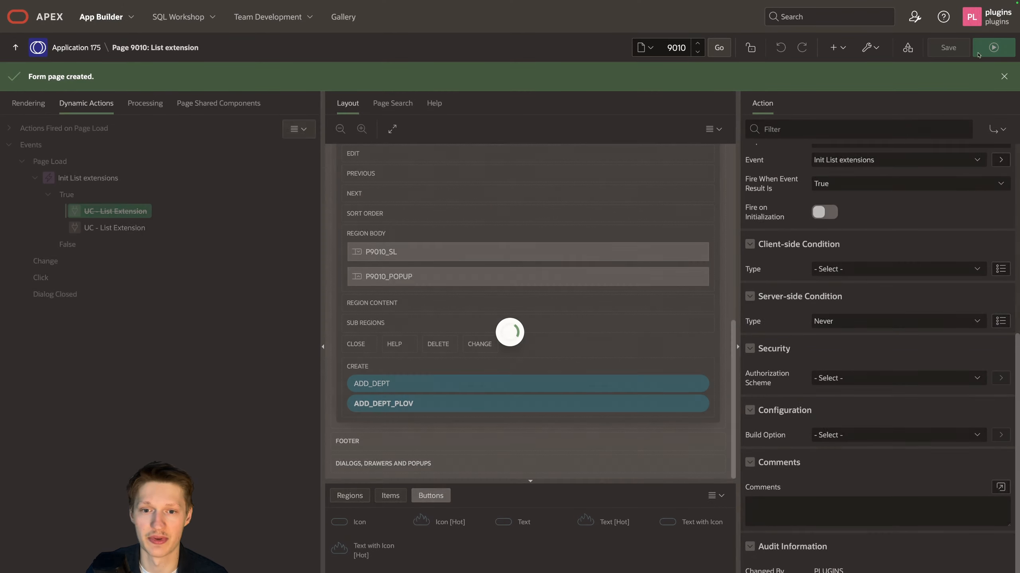
{"action": "left_click", "coordinate": [544, 187]}
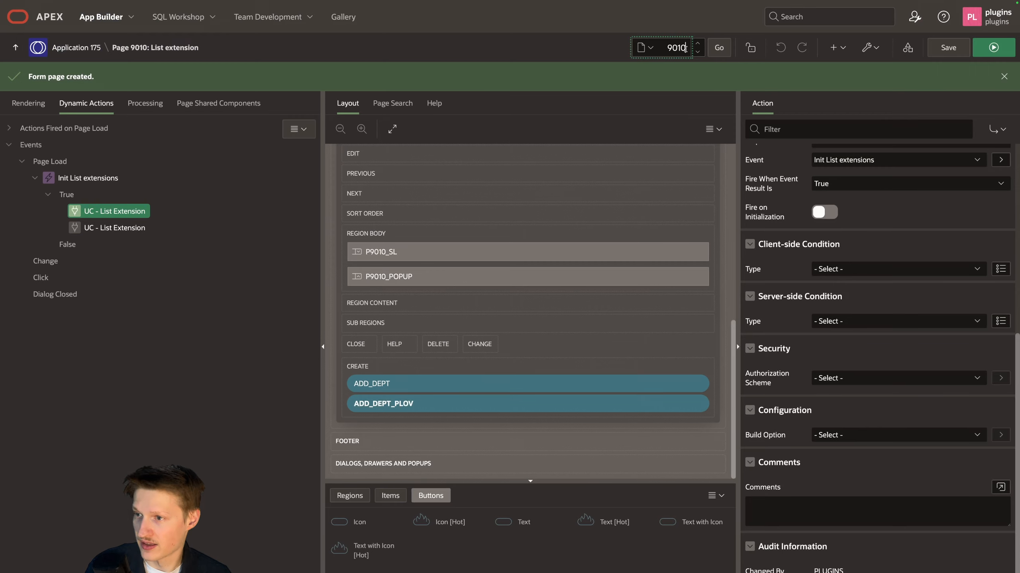
Step: Open page 9012 and check the items to return in its Close Dialog process
{"action": "key", "text": "BackSpace"}
{"action": "type", "text": "2"}
{"action": "key", "text": "Return"}
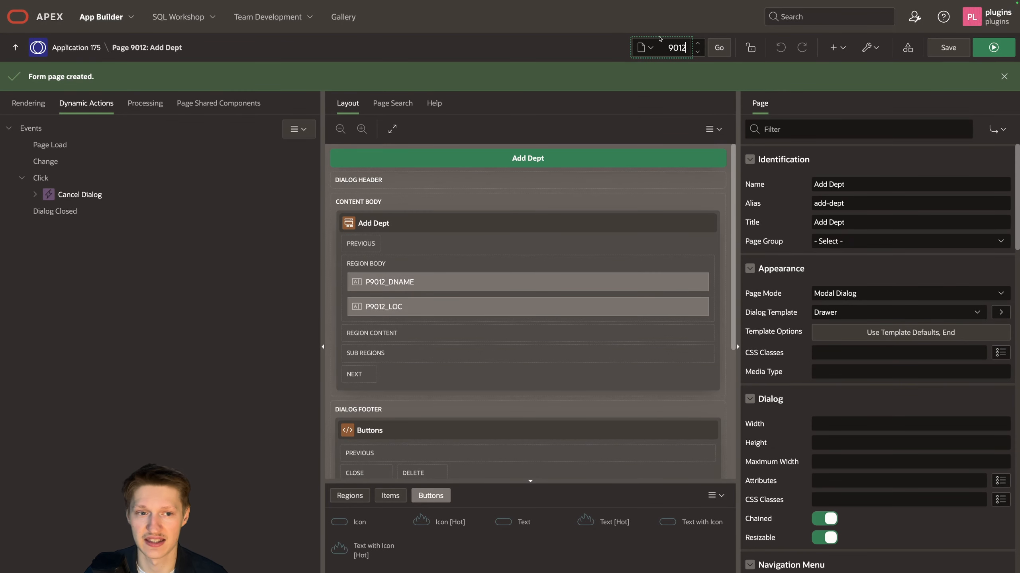
{"action": "left_click", "coordinate": [151, 107]}
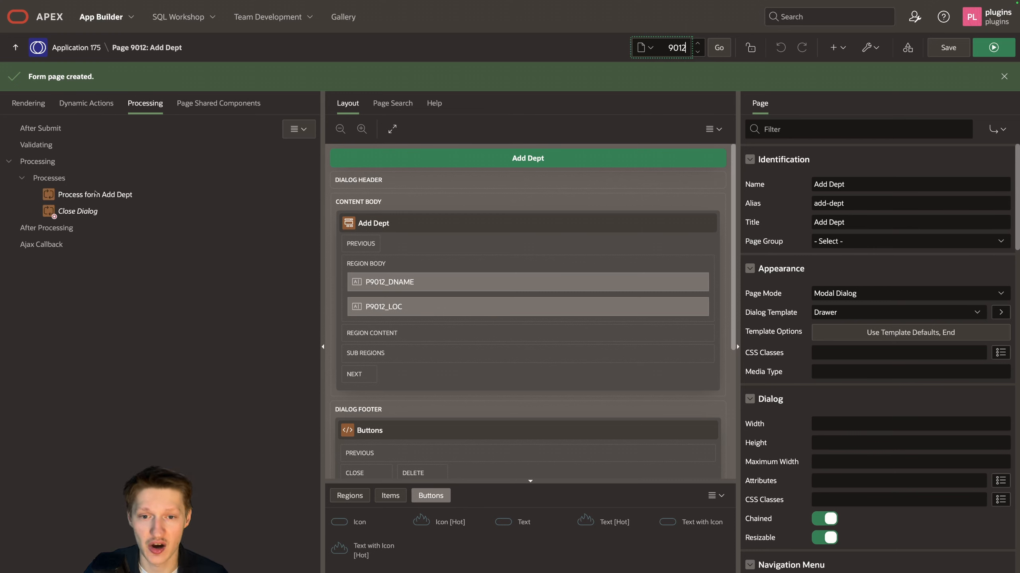
{"action": "left_click", "coordinate": [81, 218]}
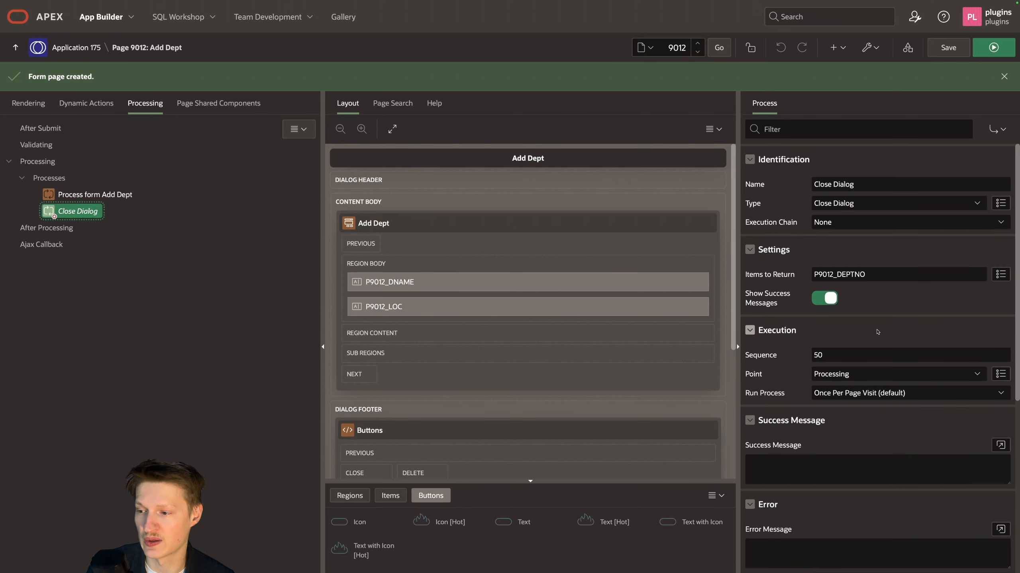
{"action": "left_click", "coordinate": [886, 274]}
{"action": "left_click_drag", "start_coordinate": [804, 283], "coordinate": [780, 284]}
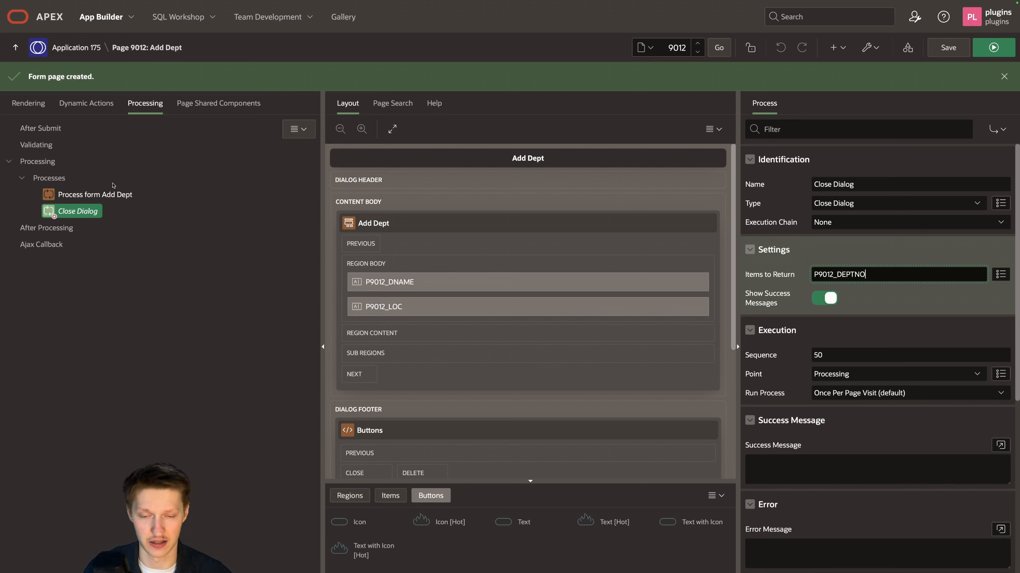
Step: Check the Return Primary Key(s) after Insert setting of the Process form Add Dept process
{"action": "left_click", "coordinate": [110, 193]}
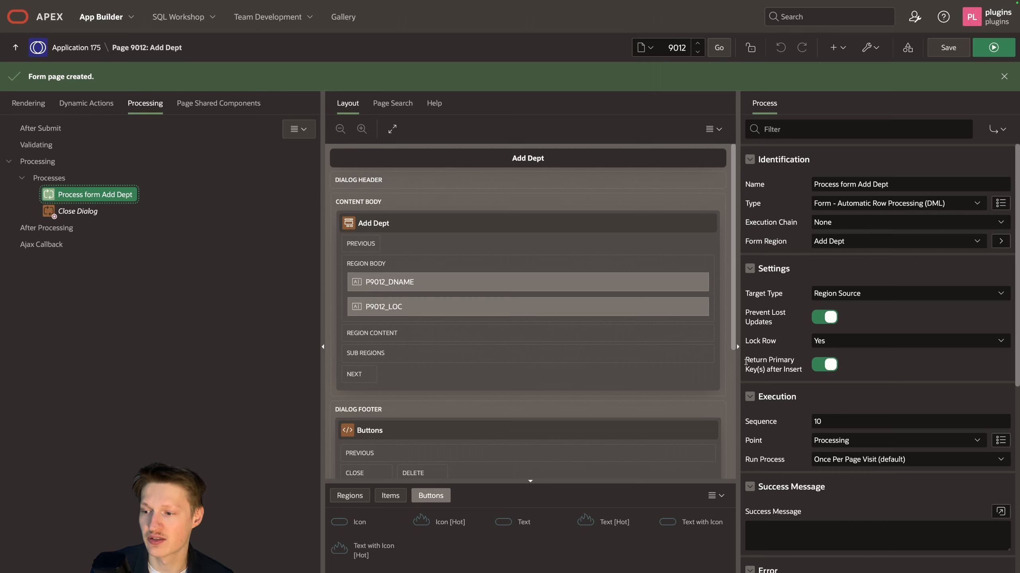
{"action": "left_click_drag", "start_coordinate": [746, 363], "coordinate": [807, 374]}
{"action": "left_click", "coordinate": [807, 376]}
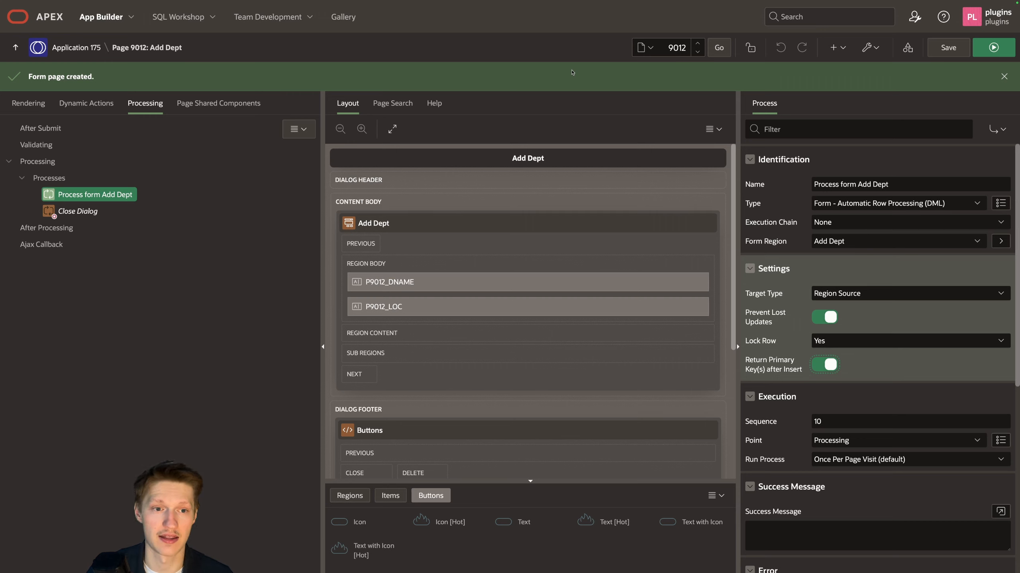
Step: Switch to the running List extension page and select OPERATIONS and RESEARCH in the DEPT popup list
{"action": "mouse_move", "coordinate": [558, 2]}
{"action": "left_click", "coordinate": [550, 24]}
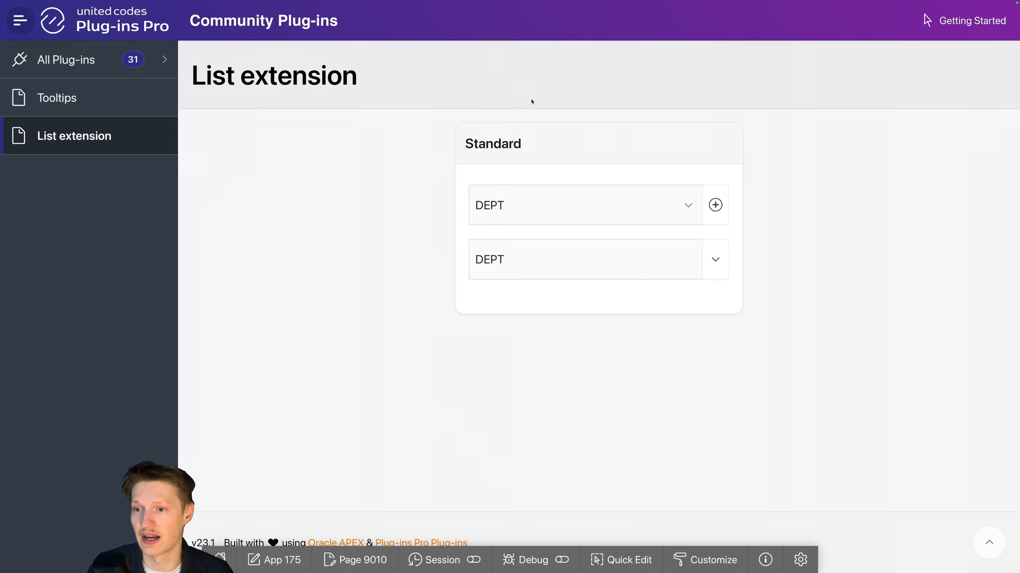
{"action": "left_click", "coordinate": [519, 258]}
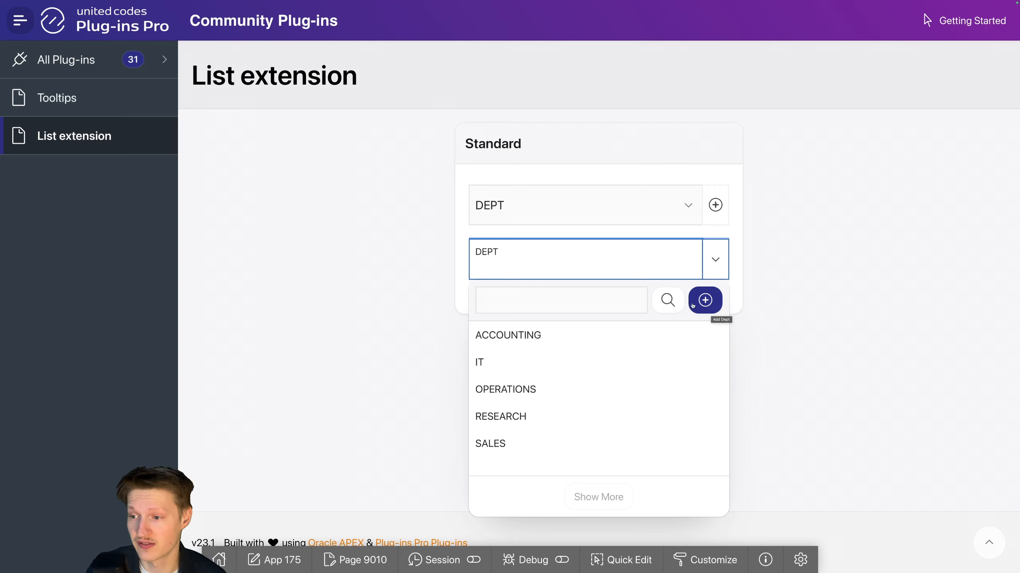
{"action": "left_click", "coordinate": [580, 391]}
{"action": "left_click", "coordinate": [562, 269]}
{"action": "left_click", "coordinate": [531, 417]}
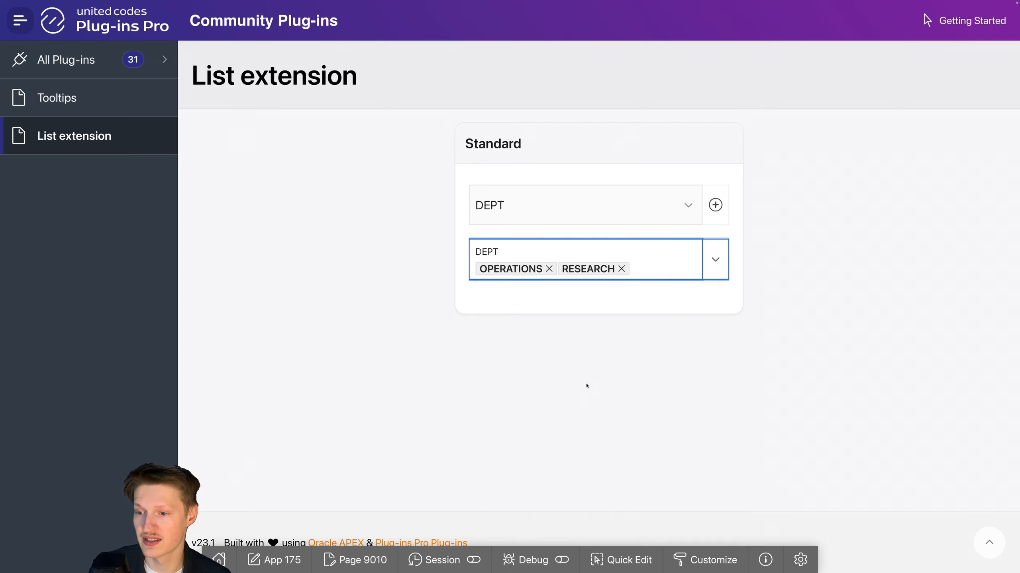
Step: Create a department named Strategy in Leuven through the add option inside the DEPT popup list
{"action": "left_click", "coordinate": [705, 259]}
{"action": "left_click", "coordinate": [706, 298]}
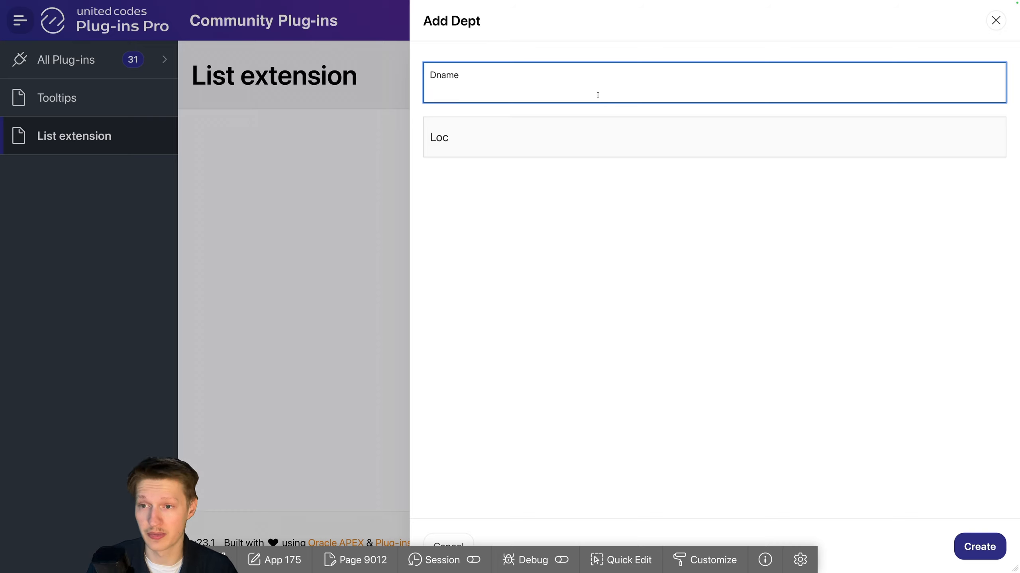
{"action": "type", "text": "Strategy"}
{"action": "key", "text": "Tab"}
{"action": "type", "text": "Leuven"}
{"action": "left_click", "coordinate": [583, 98]}
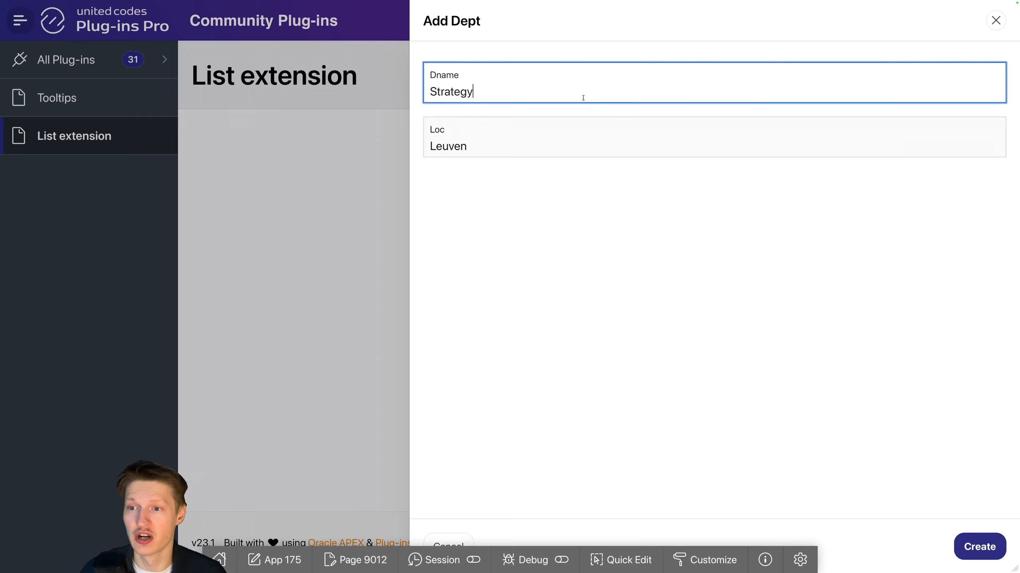
{"action": "left_click", "coordinate": [984, 558]}
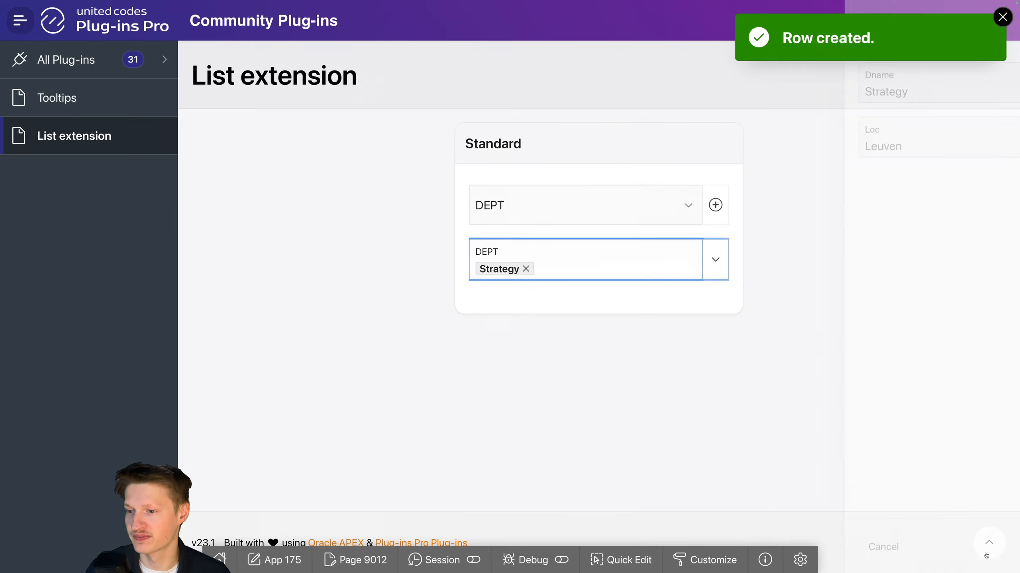
Step: Switch to page 9010 in the page designer, set the P9010_POPUP List Extension action to Append Value, and save and run the page
{"action": "left_click", "coordinate": [650, 252]}
{"action": "left_click", "coordinate": [782, 264]}
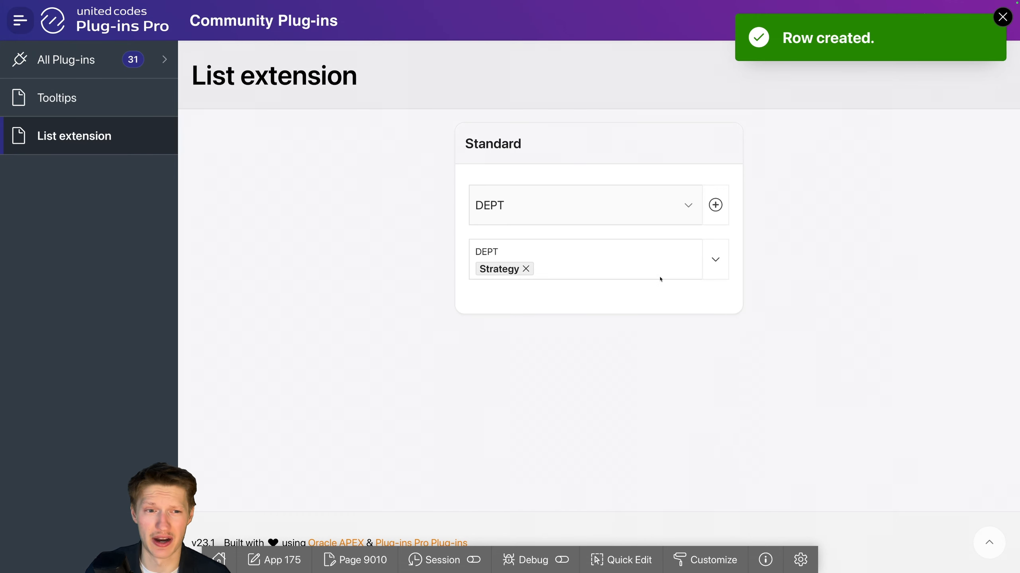
{"action": "left_click", "coordinate": [354, 560]}
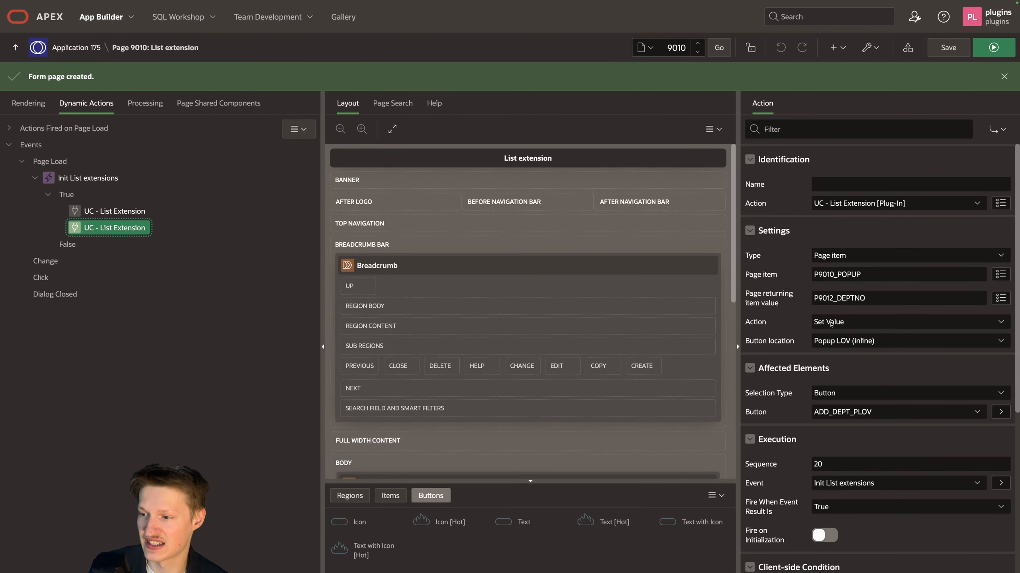
{"action": "left_click", "coordinate": [830, 324]}
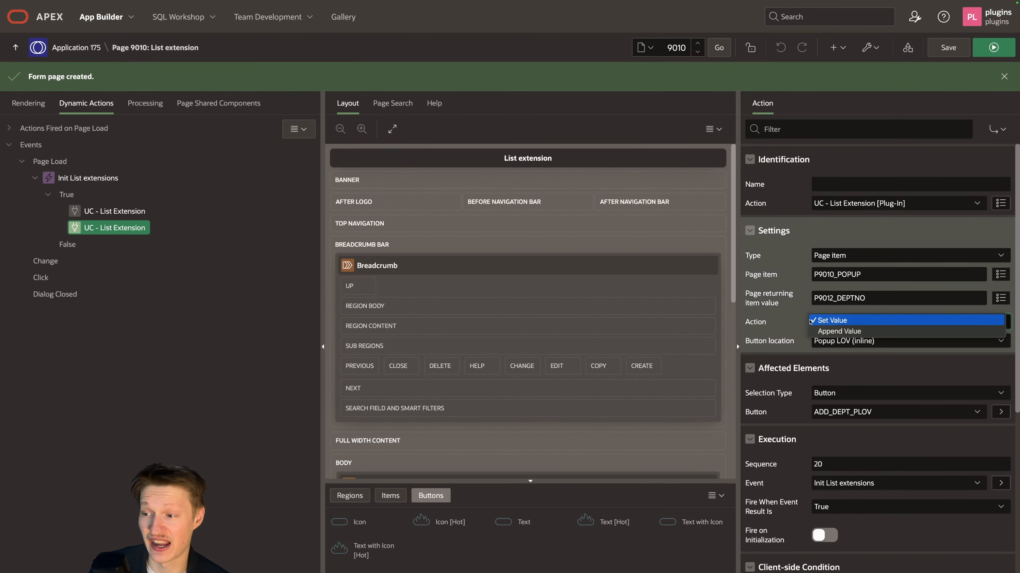
{"action": "left_click", "coordinate": [825, 332]}
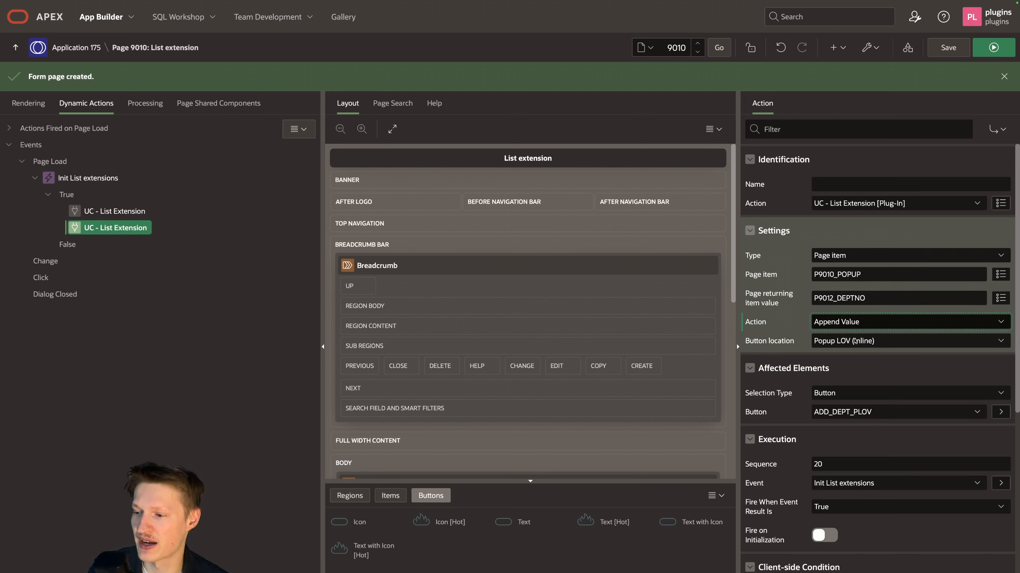
{"action": "left_click", "coordinate": [1000, 53]}
Step: Select Strategy in the DEPT popup list and create a department named Testing in Düsseldorf through the list's add option
{"action": "left_click", "coordinate": [515, 260]}
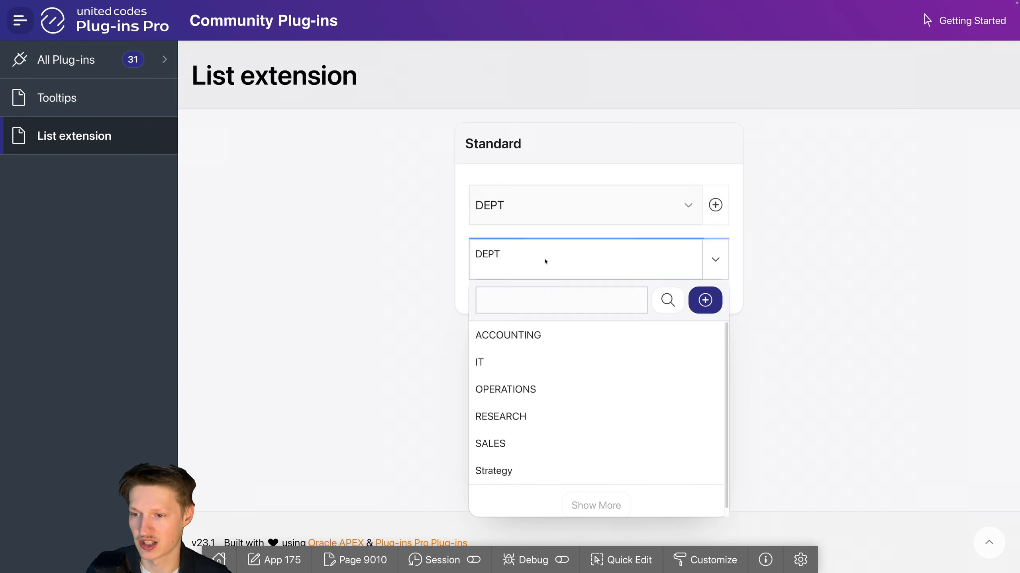
{"action": "left_click", "coordinate": [519, 471]}
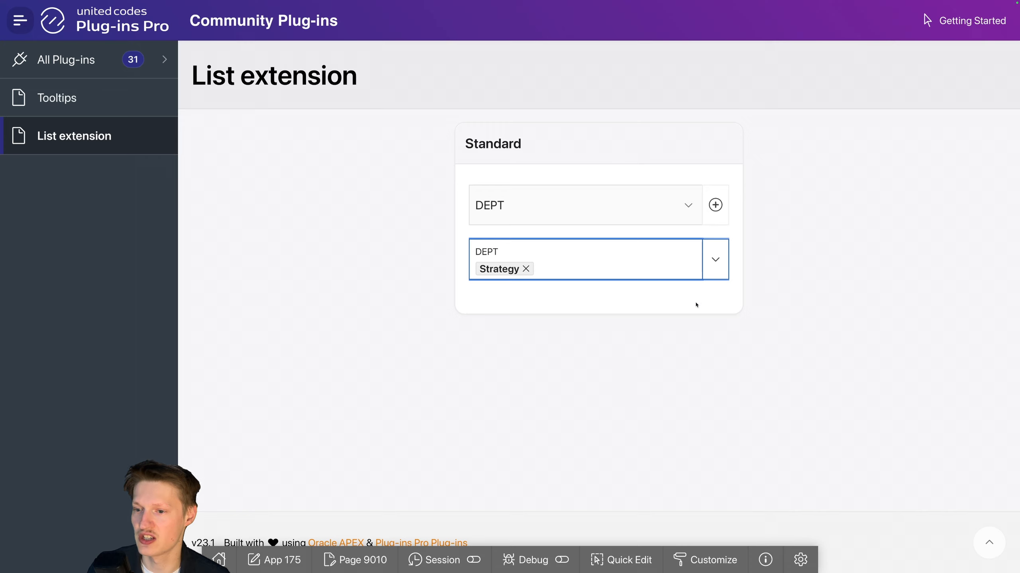
{"action": "left_click", "coordinate": [716, 261]}
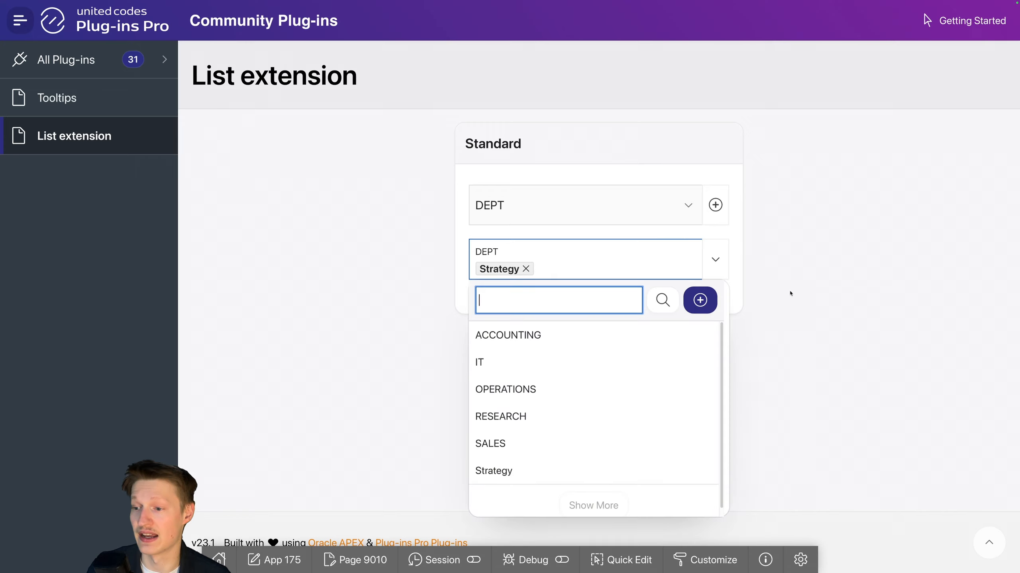
{"action": "left_click", "coordinate": [703, 303]}
{"action": "type", "text": "Testing"}
{"action": "key", "text": "Tab"}
{"action": "type", "text": "Düsseldorf"}
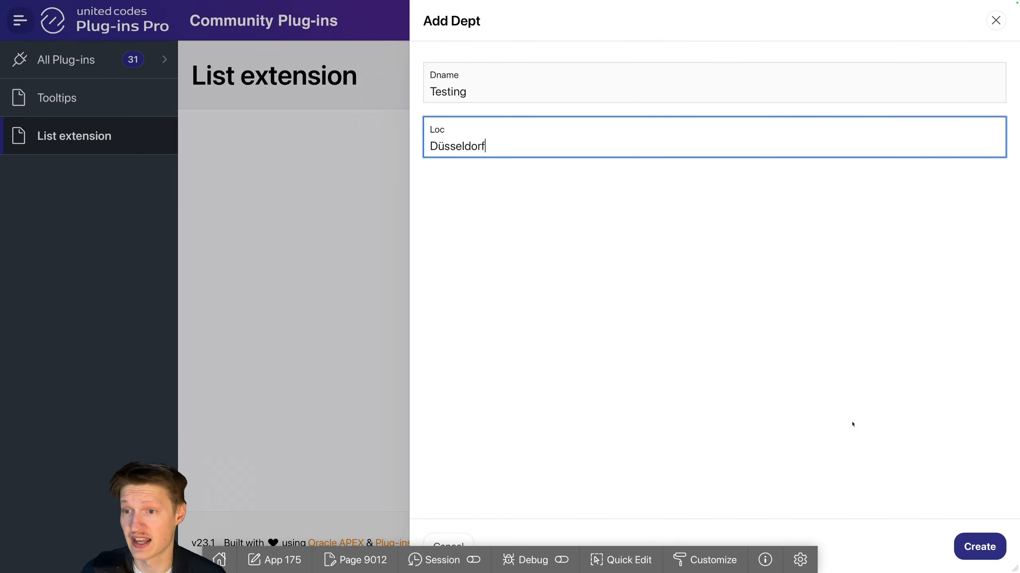
{"action": "left_click", "coordinate": [979, 547]}
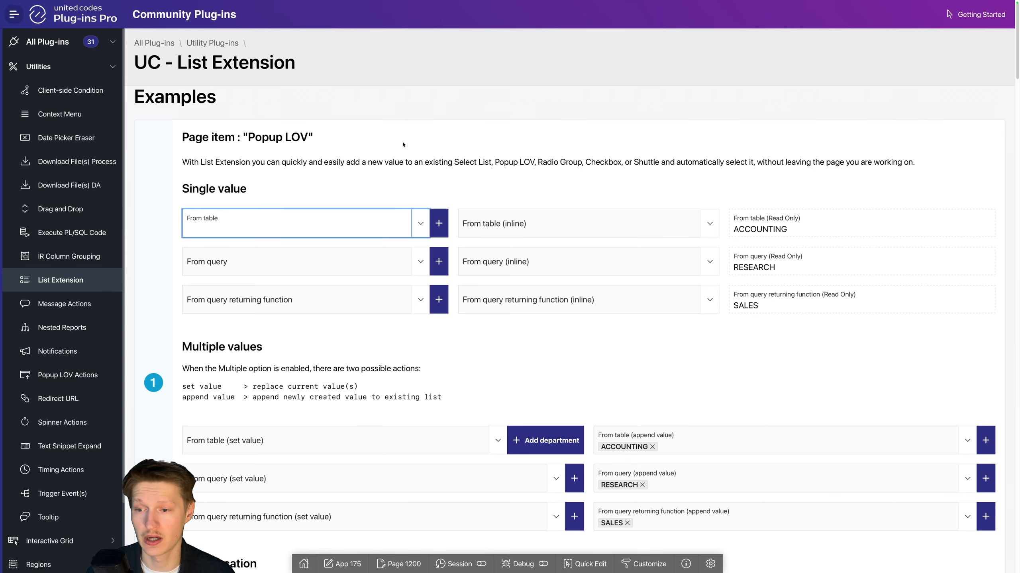
Step: Examine the UC - List Extension examples through the Popup LOV interactive grid, including the Department cell of its first row
{"action": "scroll", "coordinate": [508, 230], "scroll_direction": "down", "scroll_amount": 3}
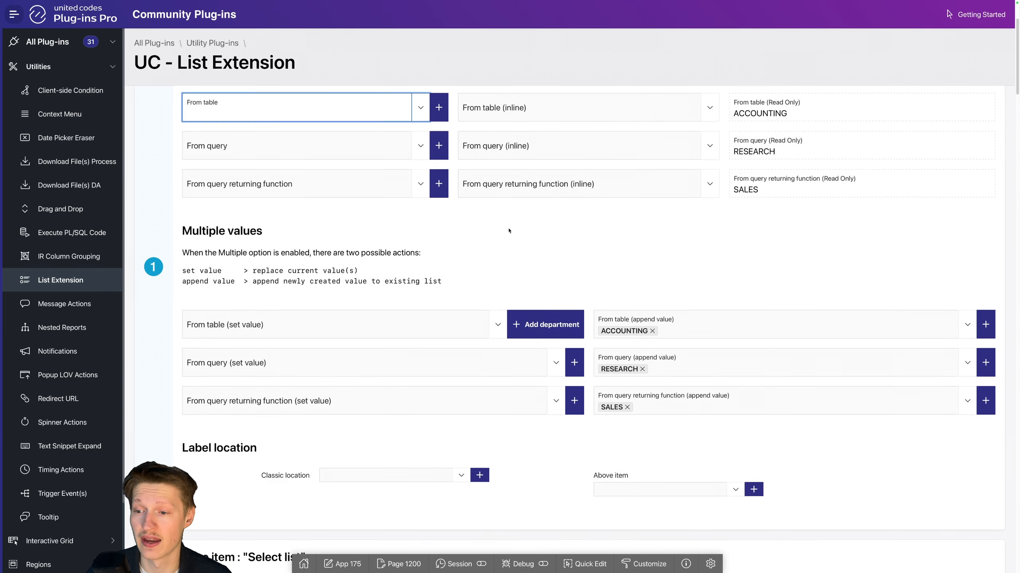
{"action": "scroll", "coordinate": [508, 231], "scroll_direction": "down", "scroll_amount": 14}
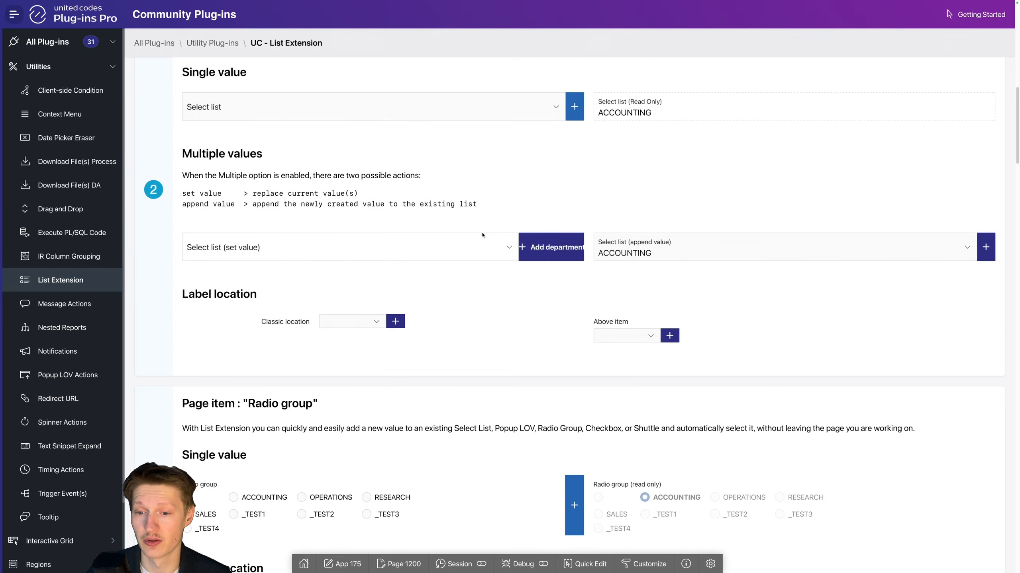
{"action": "scroll", "coordinate": [482, 235], "scroll_direction": "down", "scroll_amount": 15}
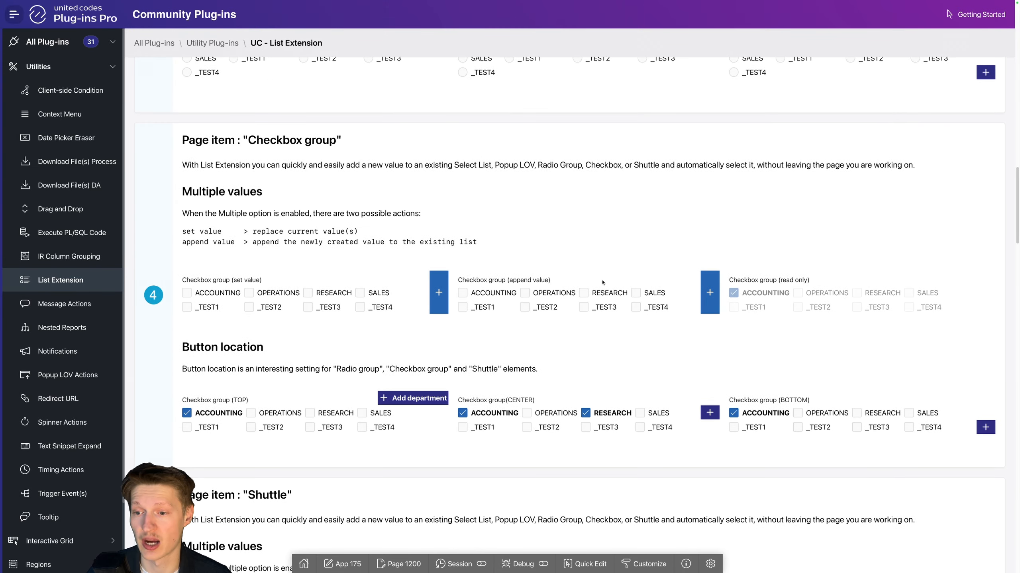
{"action": "scroll", "coordinate": [603, 282], "scroll_direction": "down", "scroll_amount": 15}
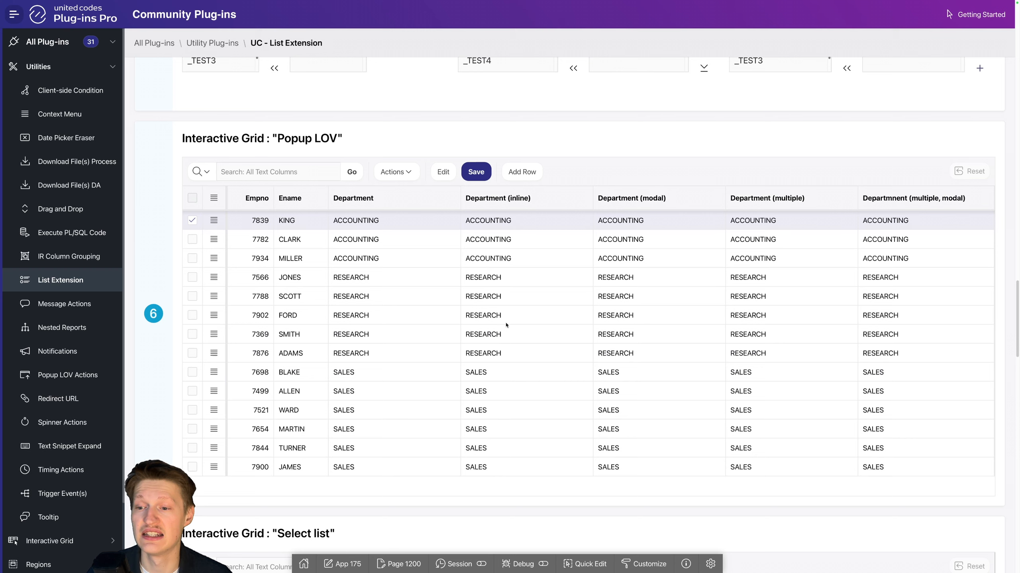
{"action": "double_click", "coordinate": [437, 222]}
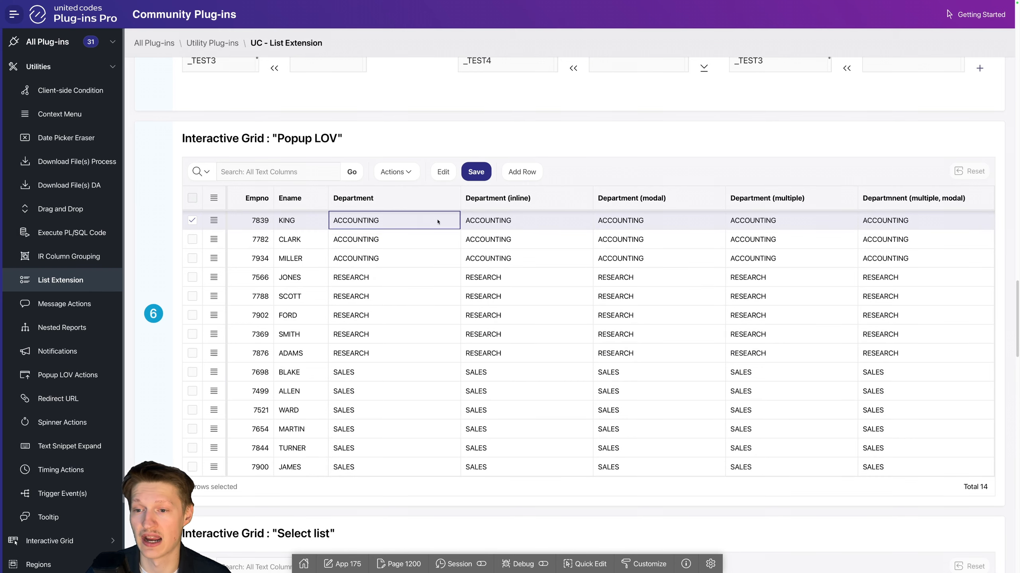
{"action": "left_click", "coordinate": [454, 221]}
{"action": "left_click", "coordinate": [706, 241]}
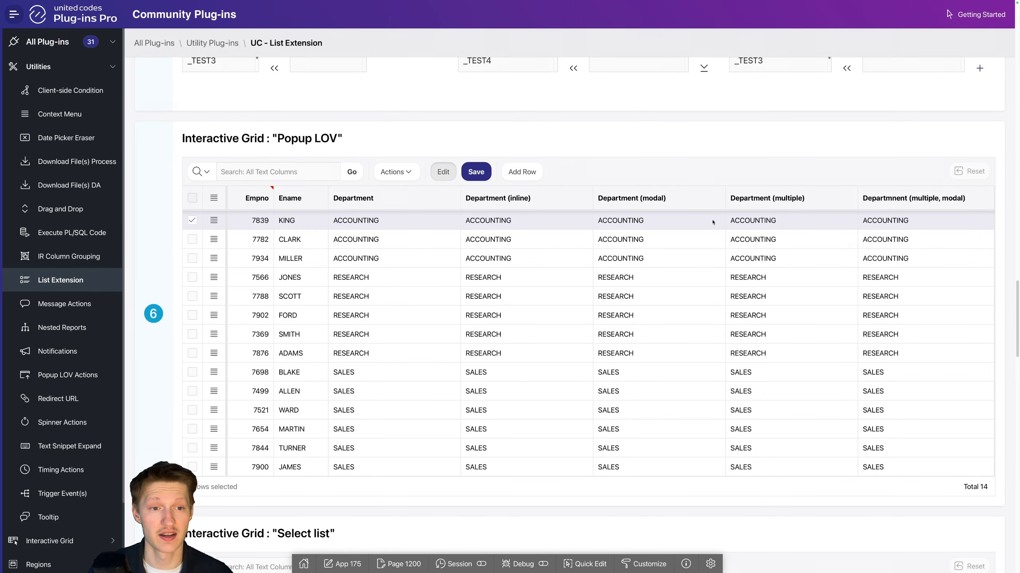